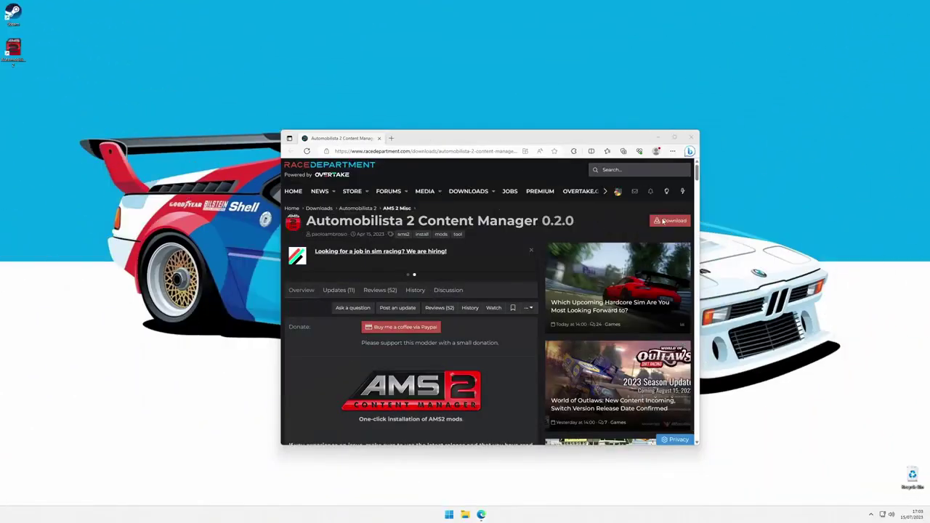
Download Automobilista 2 Content Manager 0.2.0 from its RaceDepartment page and look through the user guide below
{"action": "left_click", "coordinate": [664, 221]}
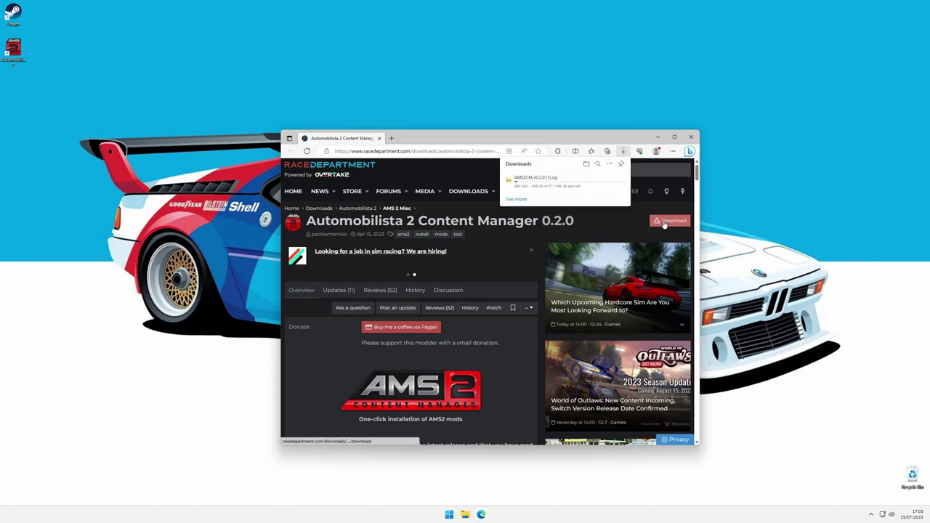
{"action": "scroll", "coordinate": [451, 342], "scroll_direction": "down", "scroll_amount": 5}
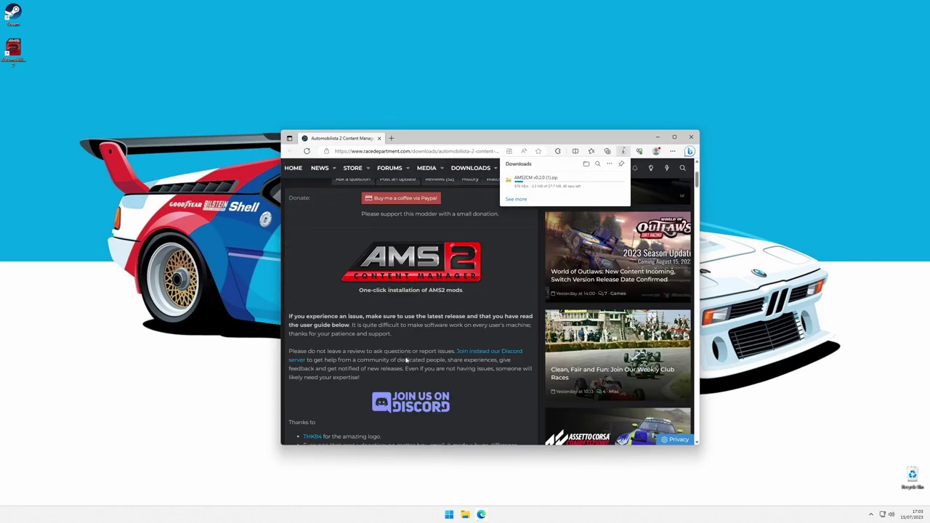
{"action": "scroll", "coordinate": [406, 357], "scroll_direction": "down", "scroll_amount": 7}
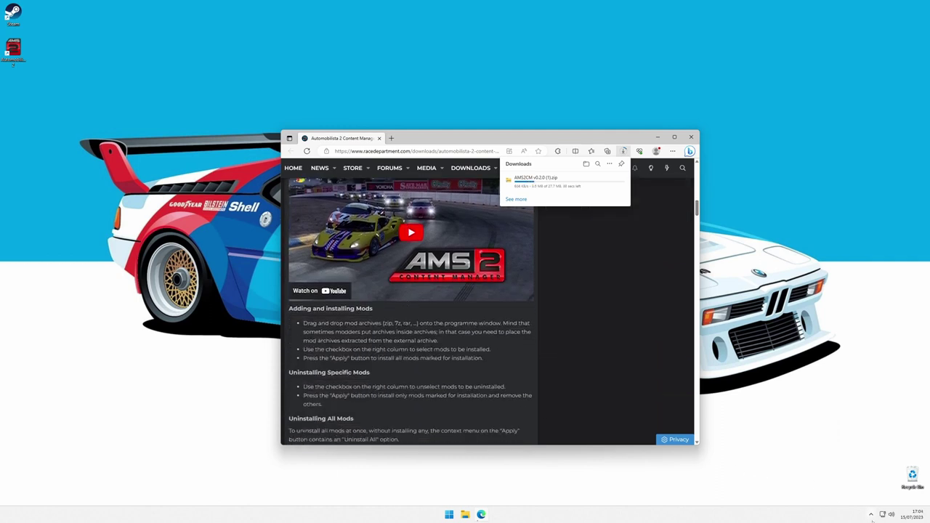
Switch to Discord and read the welcome channel of the AMS2CM server
{"action": "left_click", "coordinate": [871, 515]}
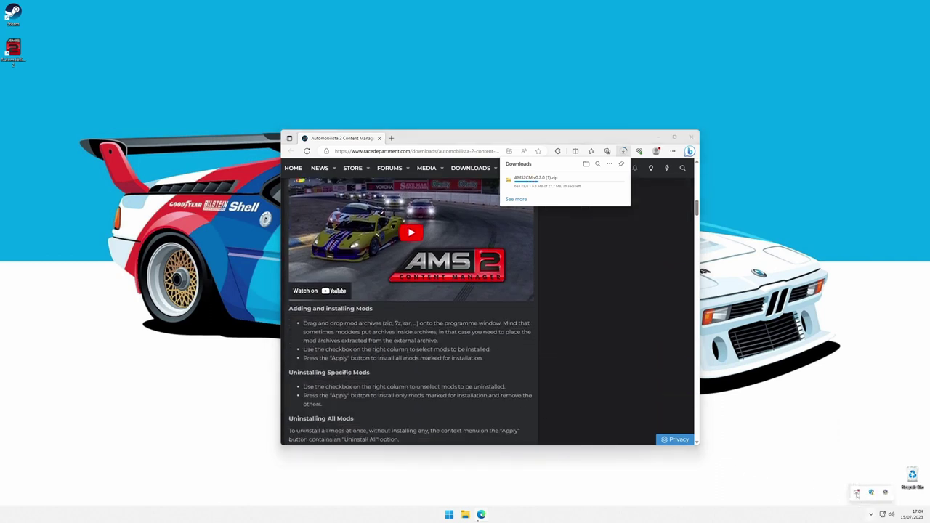
{"action": "left_click", "coordinate": [857, 494]}
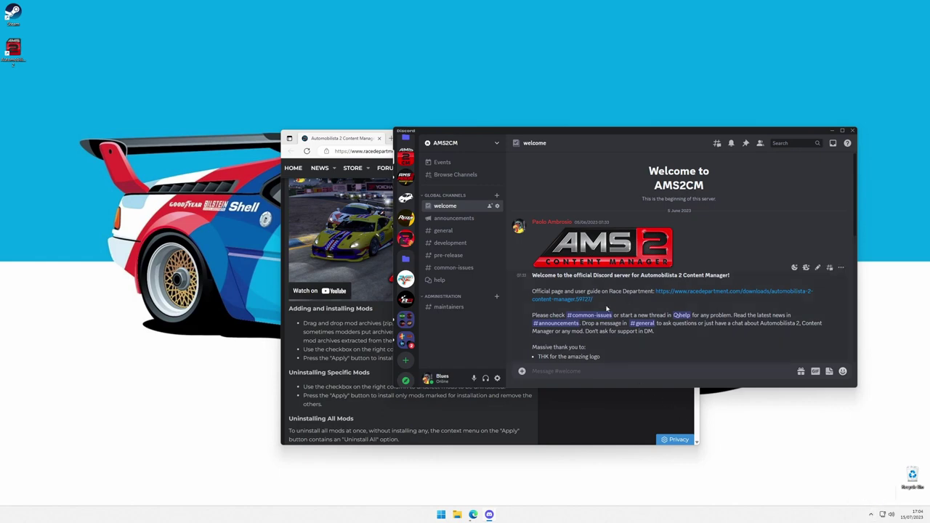
{"action": "scroll", "coordinate": [607, 309], "scroll_direction": "down", "scroll_amount": 3}
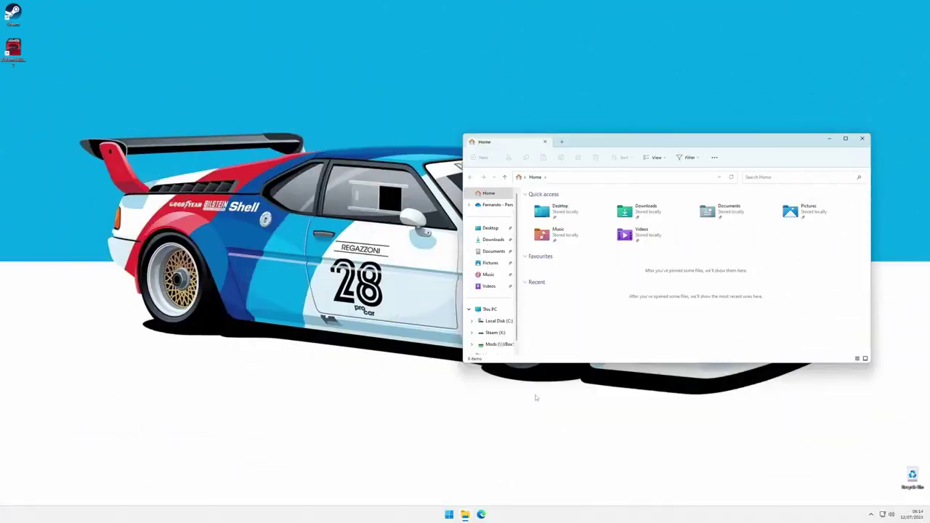
Start the AMS2CM installer package contained in the AMS2CM v0.2.0 archive in the Downloads folder
{"action": "left_click", "coordinate": [491, 241]}
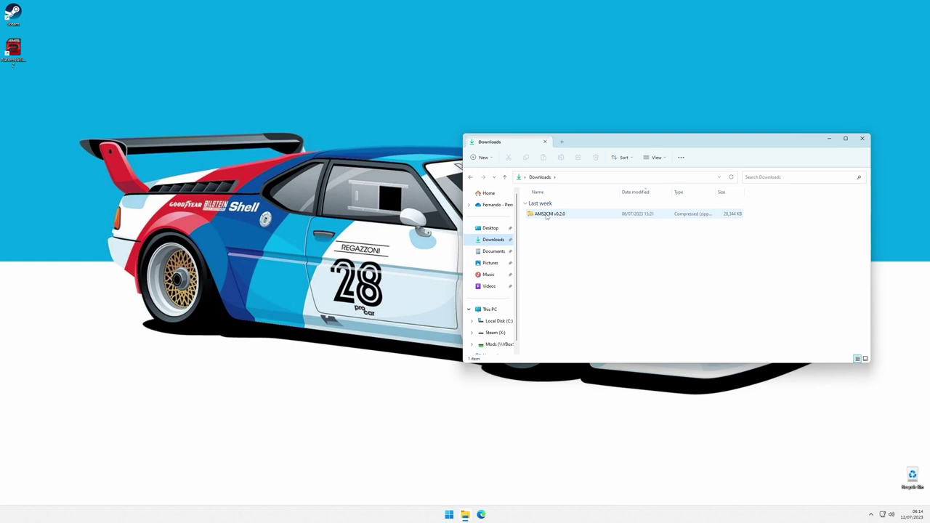
{"action": "double_click", "coordinate": [546, 216]}
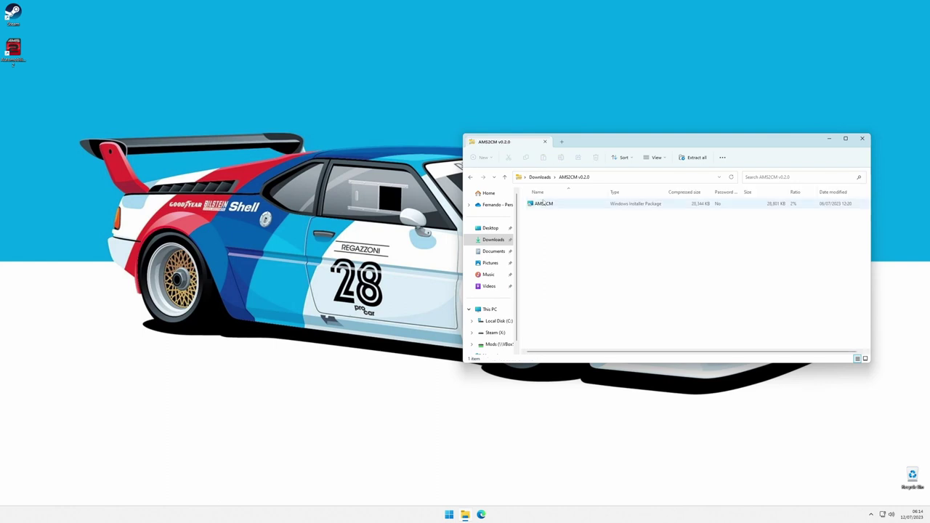
{"action": "left_click", "coordinate": [540, 206]}
{"action": "double_click", "coordinate": [541, 207]}
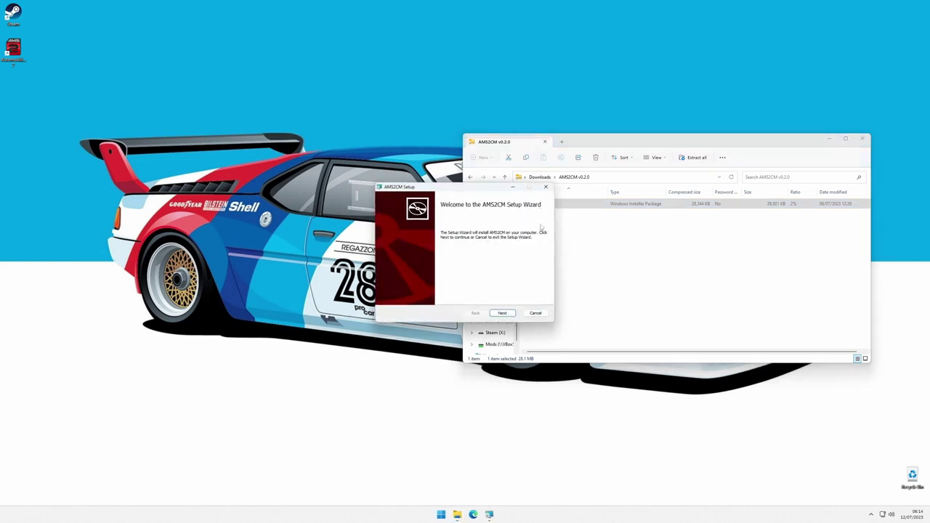
Read and accept the license agreement in the AMS2CM setup wizard and continue to the custom setup
{"action": "left_click", "coordinate": [503, 313]}
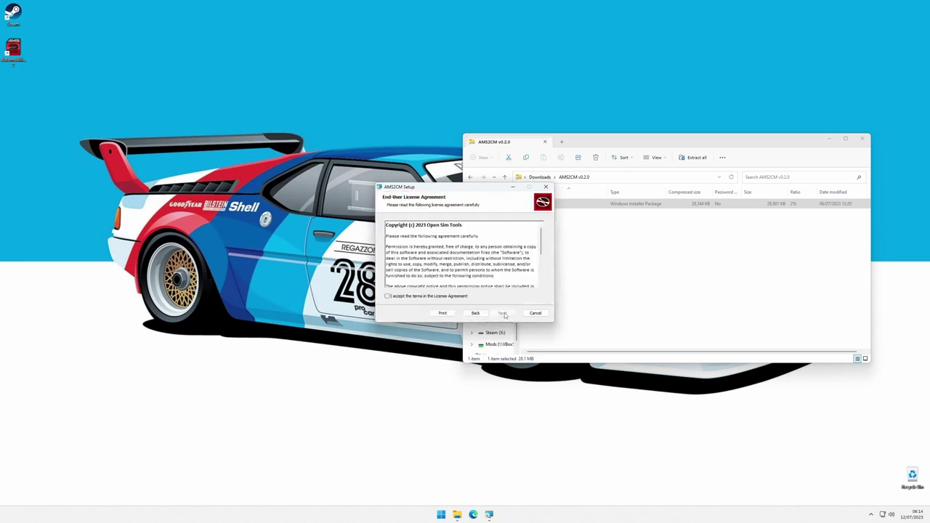
{"action": "scroll", "coordinate": [525, 247], "scroll_direction": "down", "scroll_amount": 5}
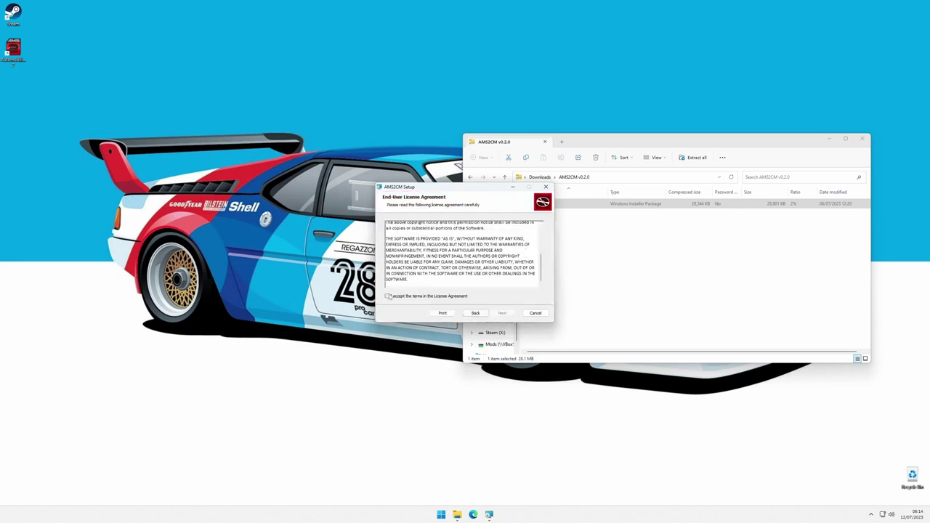
{"action": "left_click", "coordinate": [387, 296]}
{"action": "left_click", "coordinate": [500, 313]}
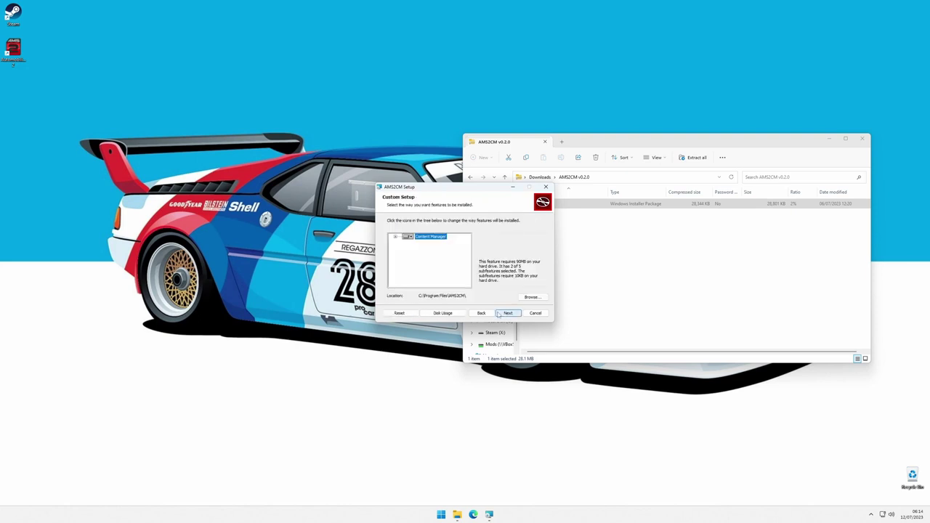
Show the Content Manager subfeatures, install AMS2CM with the default feature selection, allow the system changes and finish the setup wizard
{"action": "left_click", "coordinate": [396, 237]}
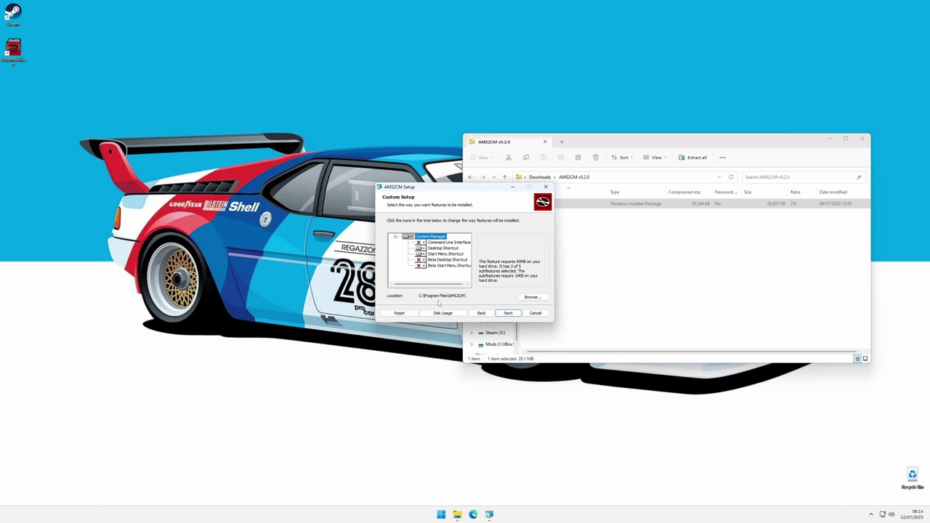
{"action": "left_click", "coordinate": [508, 312]}
{"action": "left_click", "coordinate": [507, 312]}
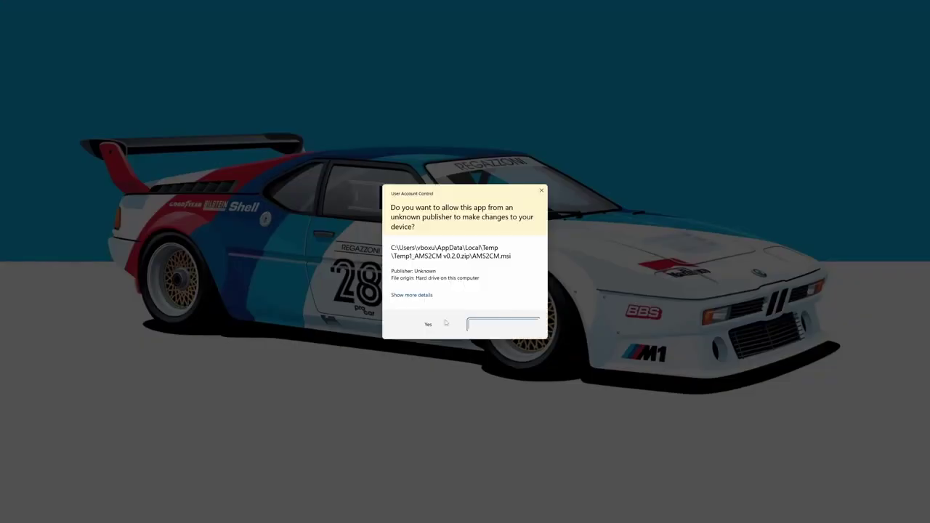
{"action": "left_click", "coordinate": [444, 324]}
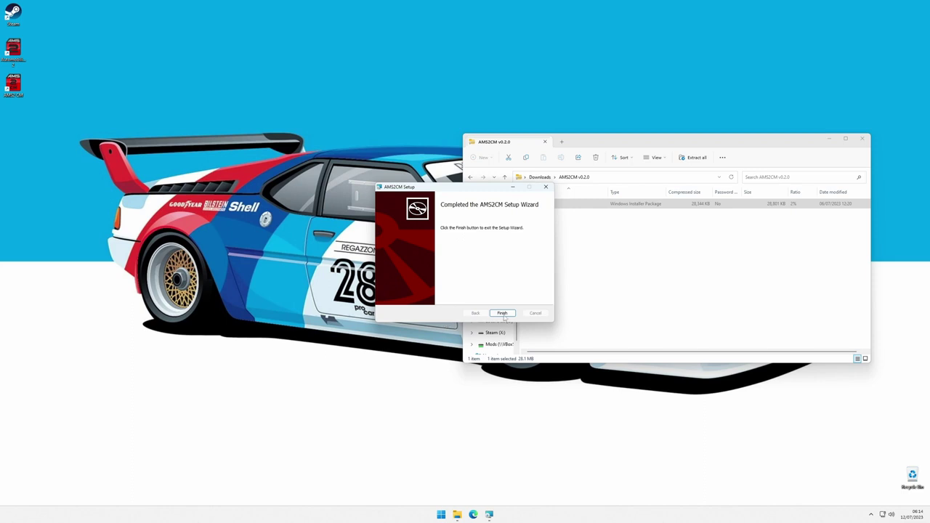
{"action": "left_click", "coordinate": [503, 314]}
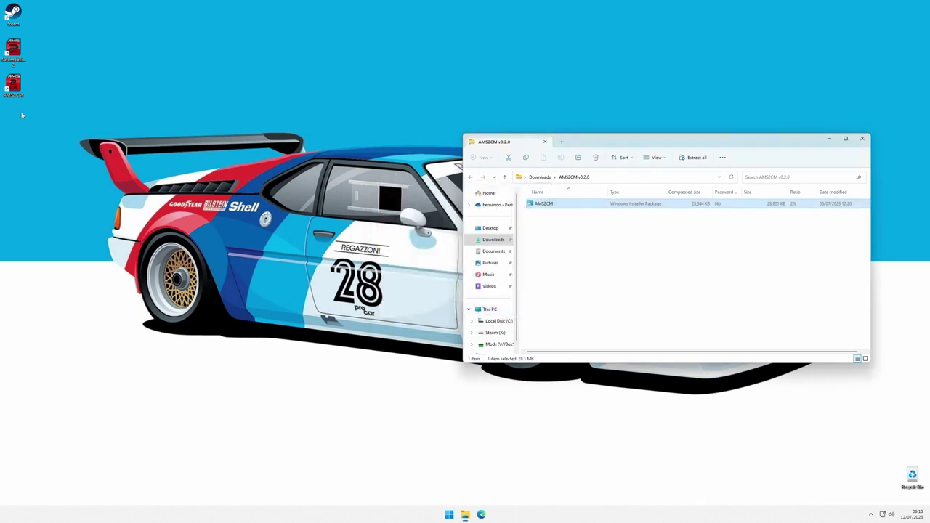
Launch AMS2CM from the desktop, agree to download the .NET Desktop Runtime, and close the File Explorer window
{"action": "left_click", "coordinate": [13, 85]}
{"action": "double_click", "coordinate": [13, 85]}
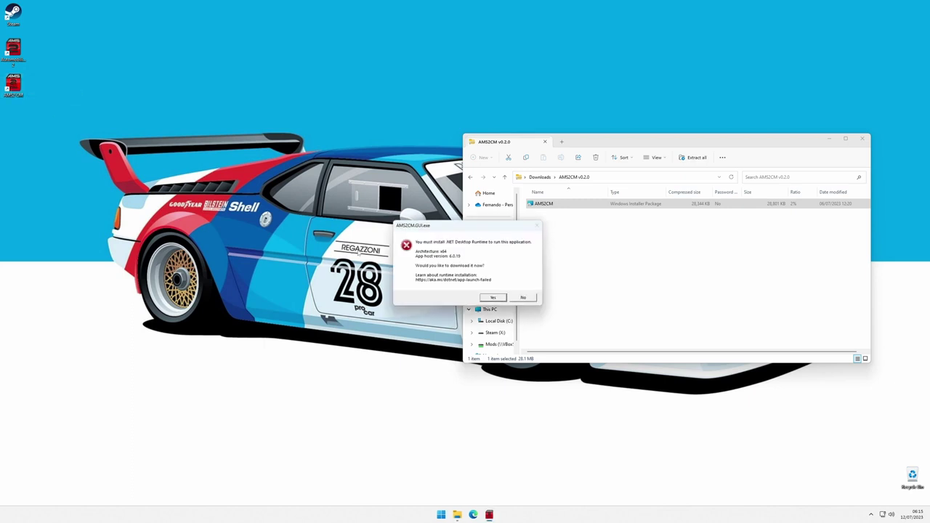
{"action": "left_click", "coordinate": [500, 300]}
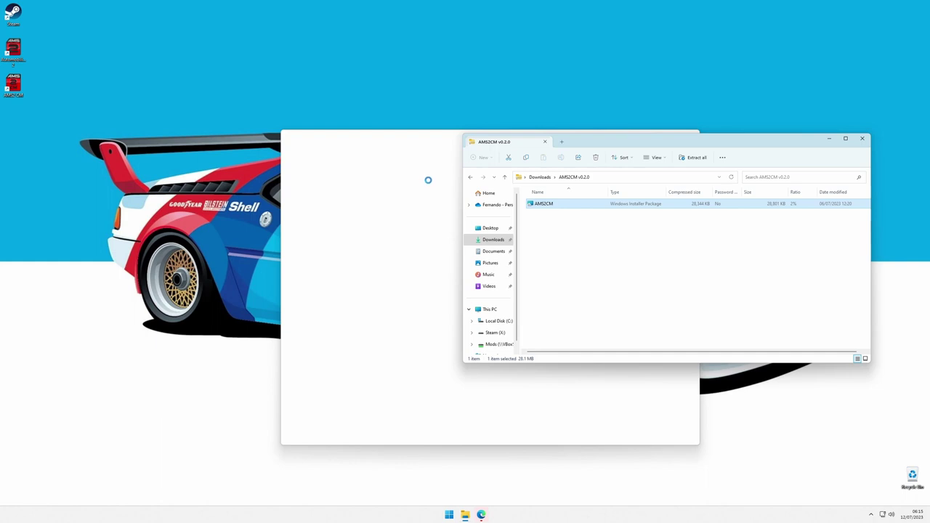
{"action": "left_click", "coordinate": [863, 139]}
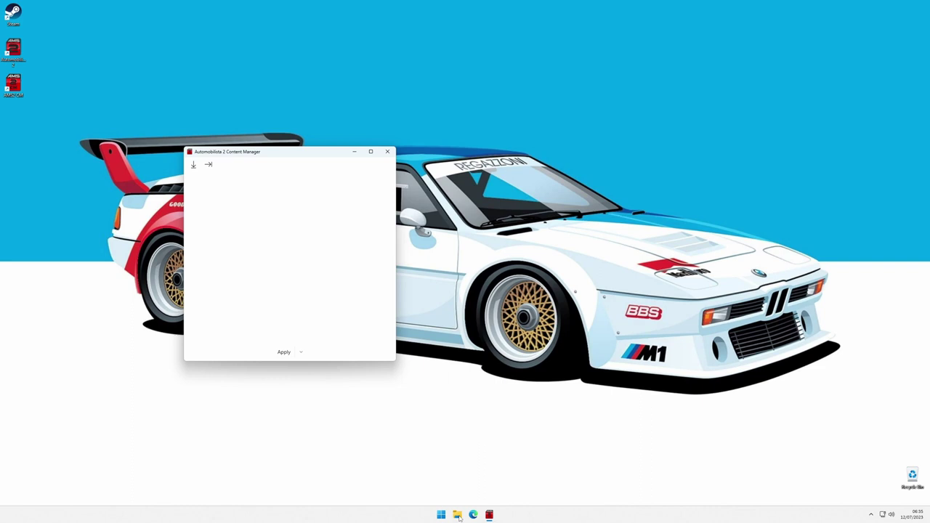
Add the five archives from Car Porsche 992 GT3 2022.7z through Track Sonoma.7z on the Mods drive to Content Manager and install them
{"action": "left_click", "coordinate": [457, 515]}
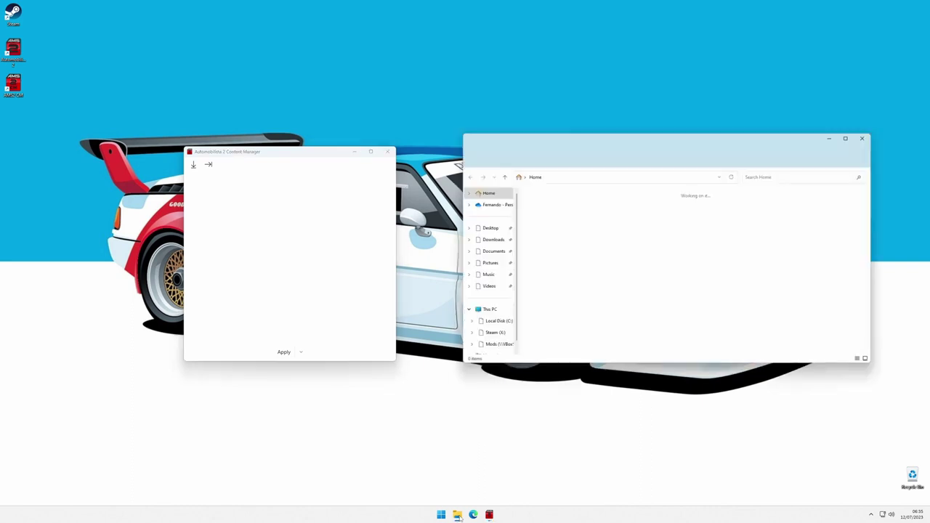
{"action": "left_click", "coordinate": [492, 346]}
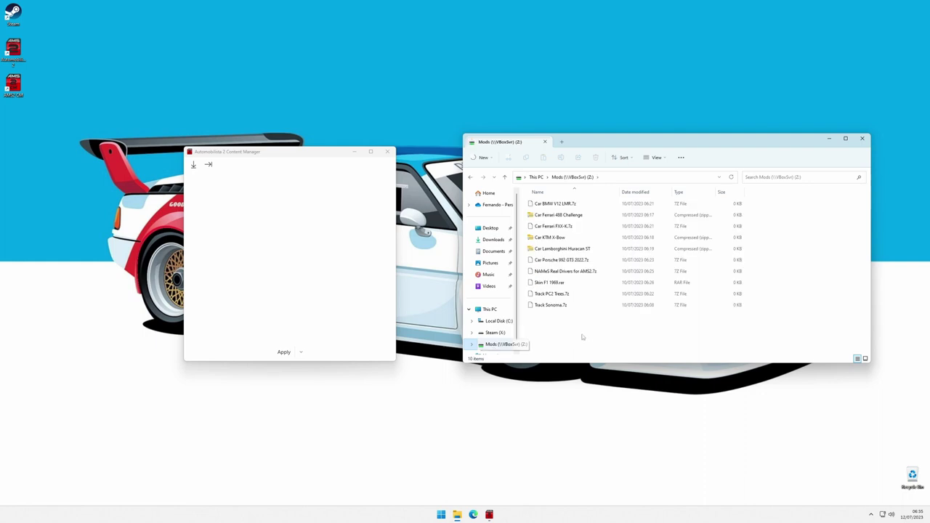
{"action": "left_click", "coordinate": [556, 305]}
{"action": "left_click", "coordinate": [550, 263], "text": "shift"}
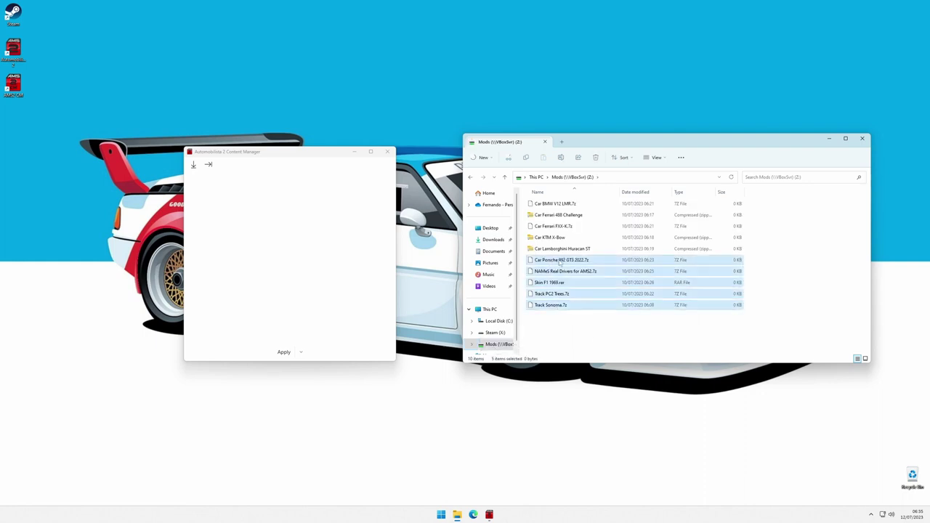
{"action": "left_click_drag", "start_coordinate": [554, 263], "coordinate": [265, 210]}
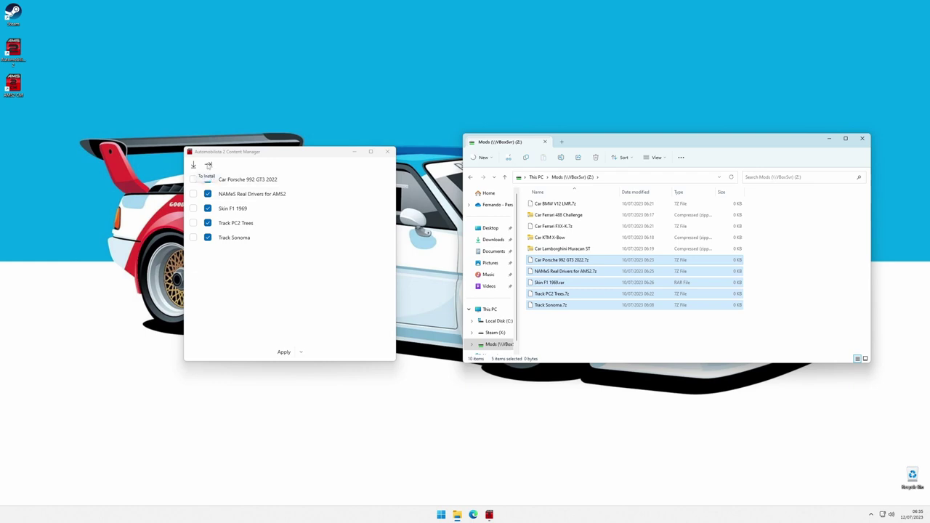
{"action": "left_click", "coordinate": [282, 353]}
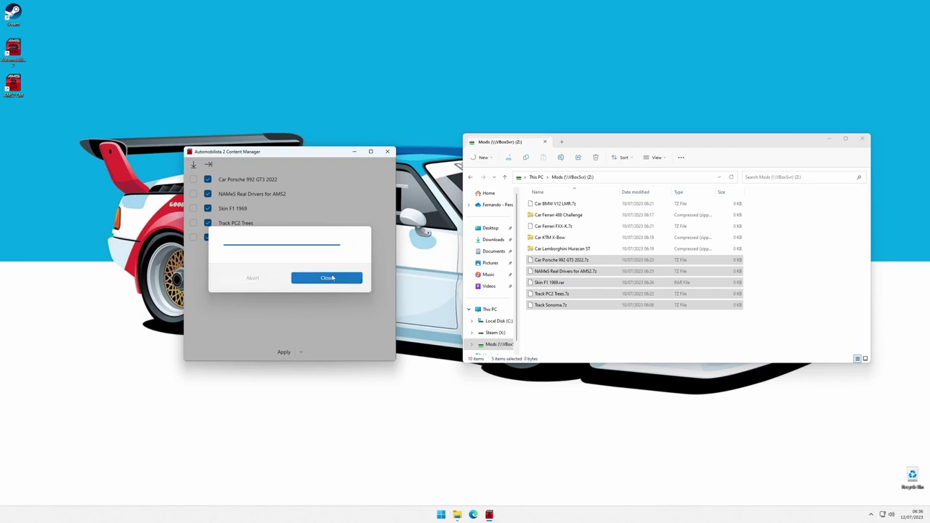
{"action": "left_click", "coordinate": [332, 278]}
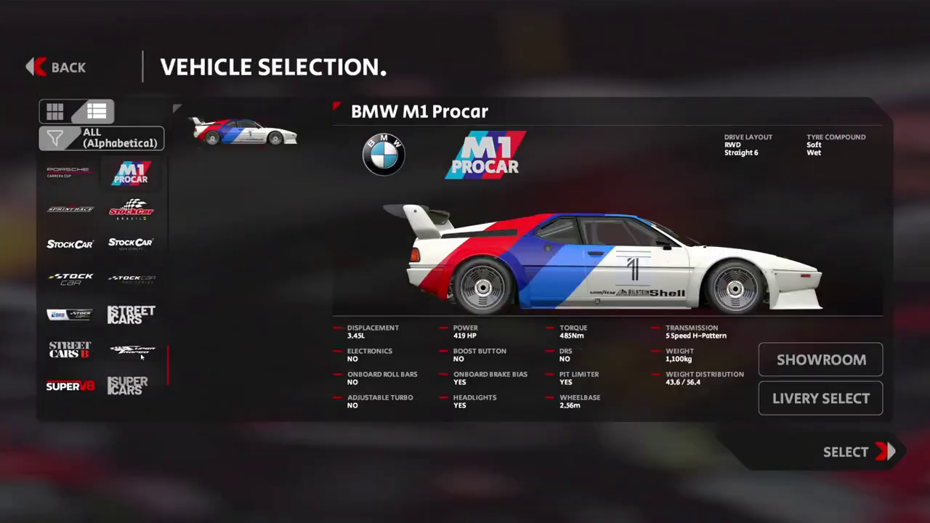
Browse the game's vehicle classes, viewing the BMW V12 LMR and the Formula Vintage Gen II cars
{"action": "left_click", "coordinate": [141, 355]}
{"action": "scroll", "coordinate": [138, 349], "scroll_direction": "up", "scroll_amount": 6}
{"action": "left_click", "coordinate": [131, 213]}
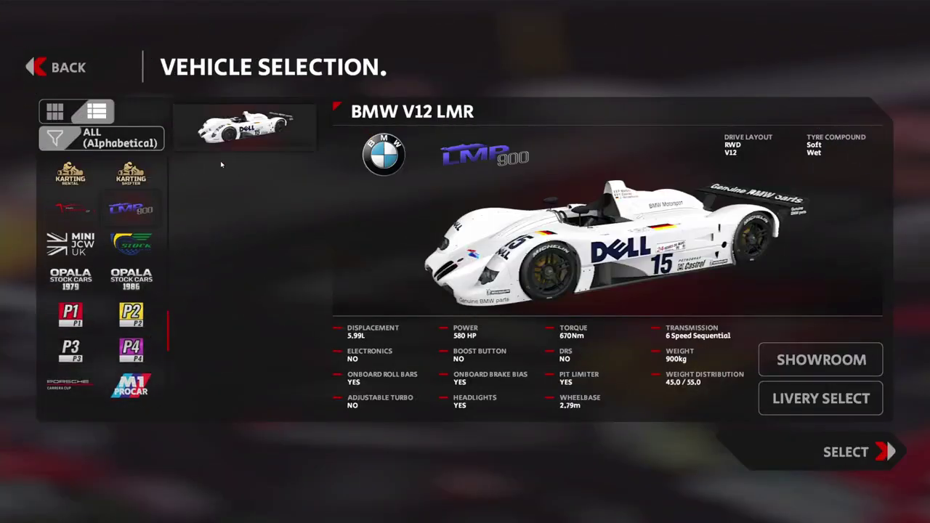
{"action": "scroll", "coordinate": [131, 240], "scroll_direction": "up", "scroll_amount": 5}
{"action": "left_click", "coordinate": [131, 244]}
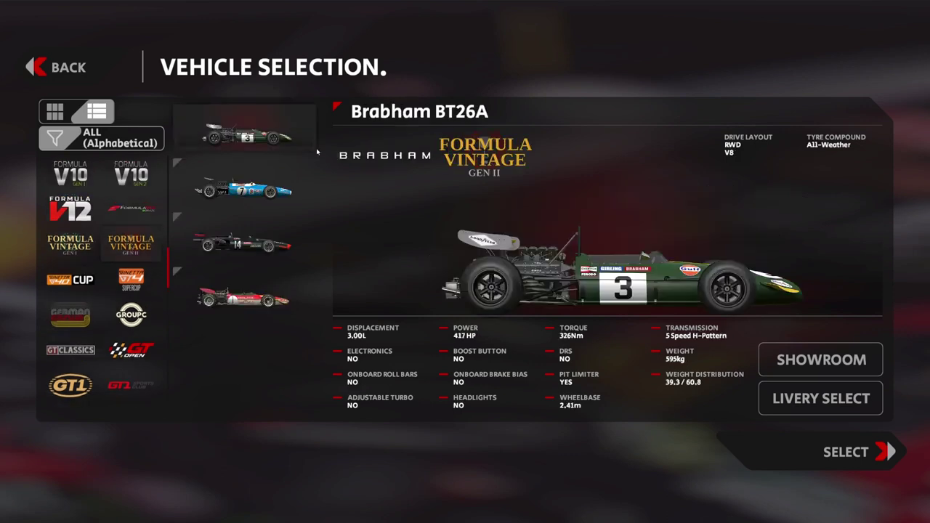
Choose the dark blue number 32 livery for the Brabham BT26A and confirm it
{"action": "left_click", "coordinate": [822, 398]}
{"action": "key", "text": "Right"}
{"action": "key", "text": "Right"}
{"action": "left_click", "coordinate": [843, 452]}
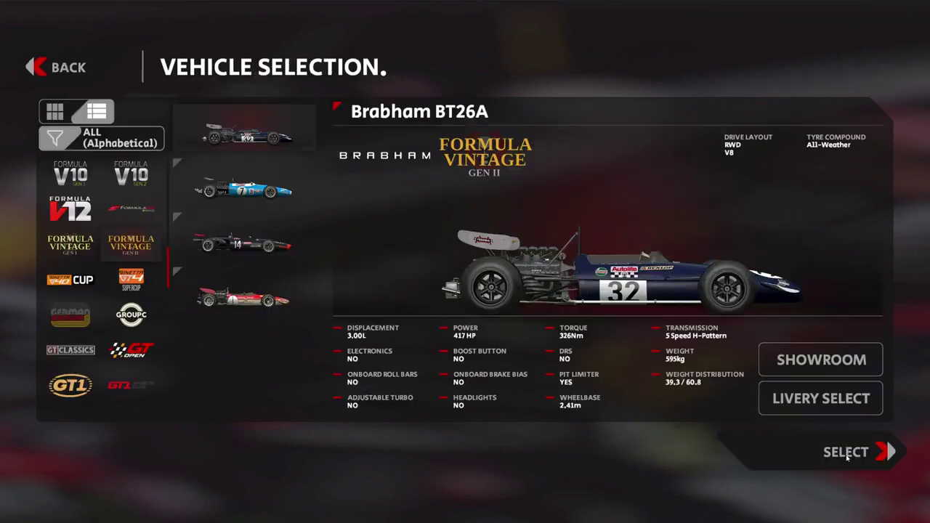
Look at the F488 Challenge car and its liveries in the vehicle selection
{"action": "left_click", "coordinate": [130, 276]}
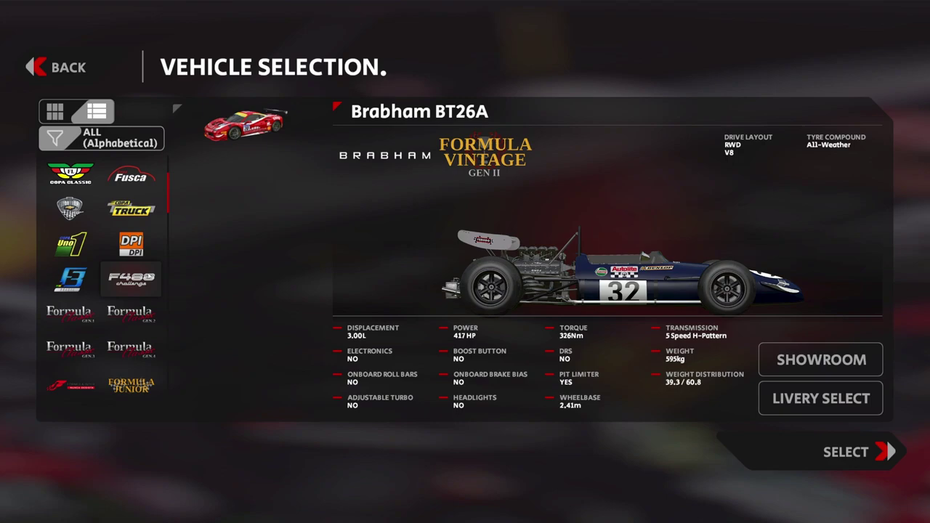
{"action": "left_click", "coordinate": [821, 398]}
{"action": "scroll", "coordinate": [264, 324], "scroll_direction": "down", "scroll_amount": 2}
{"action": "scroll", "coordinate": [264, 324], "scroll_direction": "up", "scroll_amount": 2}
{"action": "left_click", "coordinate": [266, 309]}
{"action": "left_click", "coordinate": [766, 436]}
{"action": "left_click", "coordinate": [843, 452]}
Open the track selection and look through the tracks listed after Hockenheimring
{"action": "left_click", "coordinate": [769, 309]}
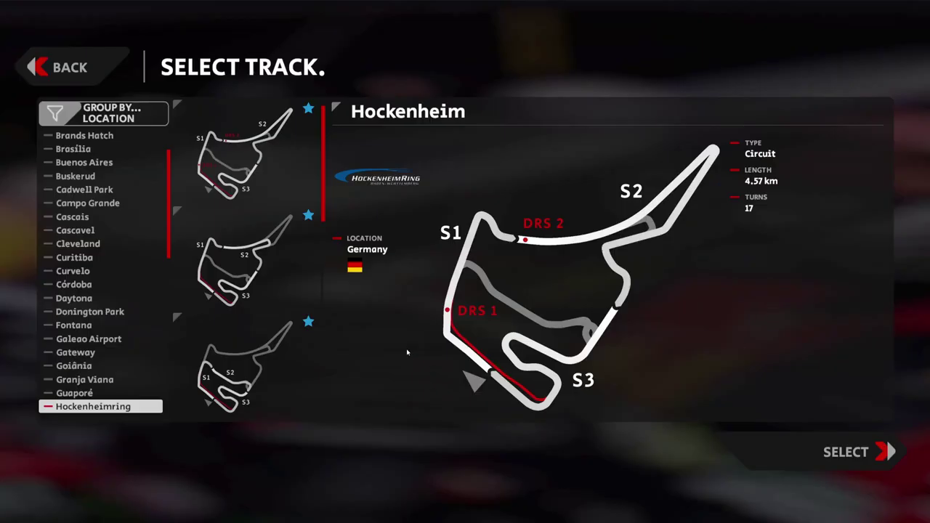
{"action": "scroll", "coordinate": [117, 327], "scroll_direction": "down", "scroll_amount": 14}
{"action": "left_click", "coordinate": [94, 325]}
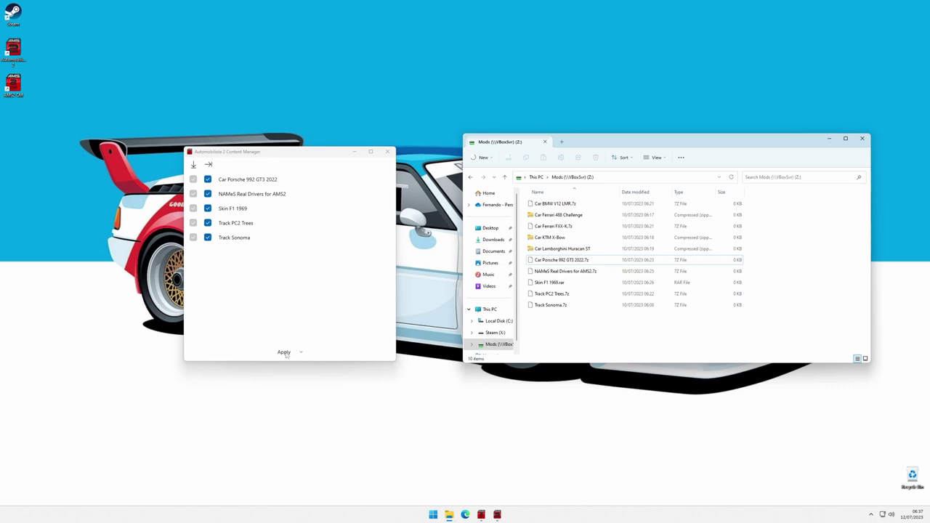
Try to apply the mods in Content Manager while the game is running, and dismiss the progress dialog
{"action": "left_click", "coordinate": [284, 352]}
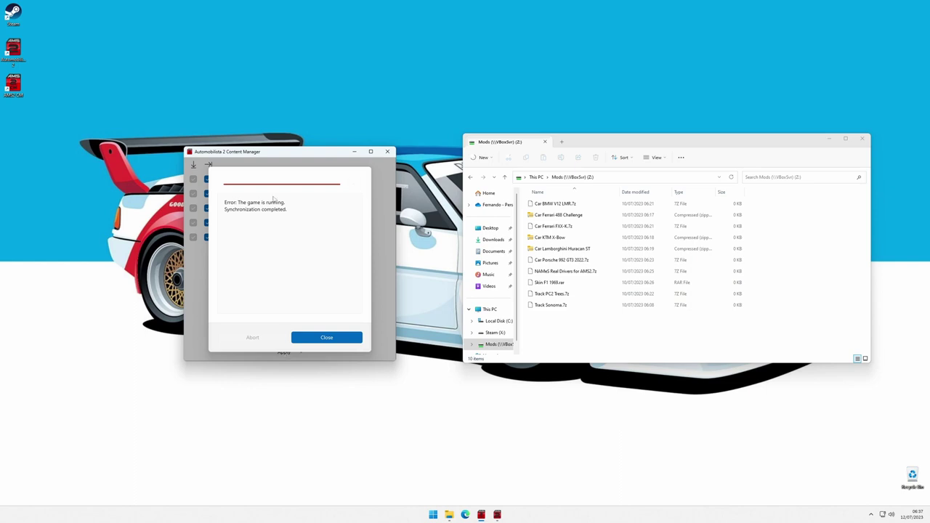
{"action": "left_click", "coordinate": [327, 340]}
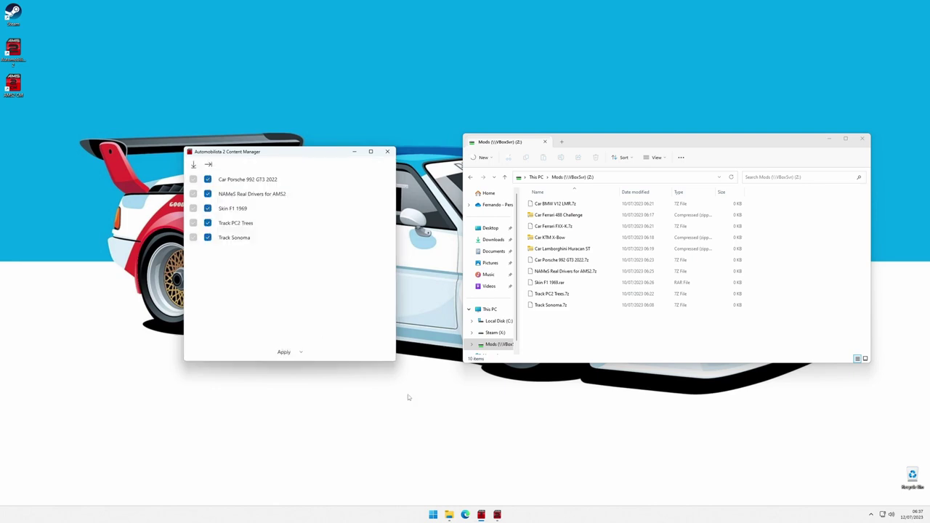
Close the running Automobilista 2 game
{"action": "left_click", "coordinate": [498, 515]}
{"action": "right_click", "coordinate": [498, 515]}
{"action": "left_click", "coordinate": [476, 495]}
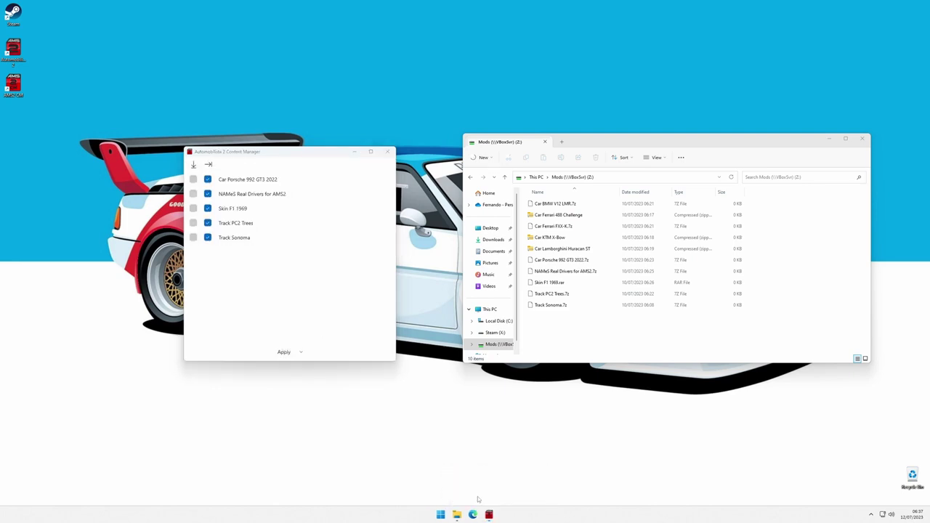
Add the BMW V12 LMR, Ferrari 488 Challenge, Ferrari FXX-K, KTM X-Bow and Lamborghini Huracan ST archives from the Mods drive
{"action": "right_click", "coordinate": [263, 275]}
{"action": "left_click", "coordinate": [279, 306]}
{"action": "left_click", "coordinate": [228, 357]}
{"action": "left_click", "coordinate": [287, 216]}
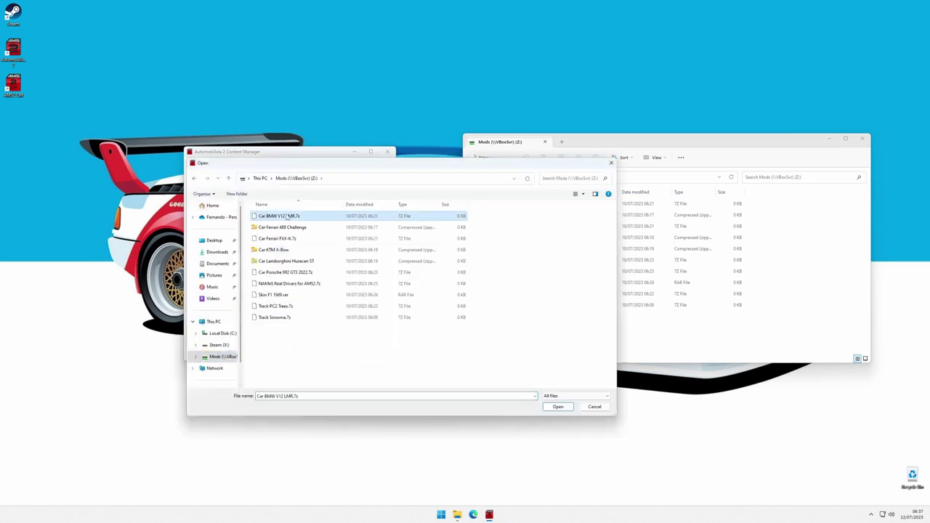
{"action": "left_click", "coordinate": [279, 263], "text": "shift"}
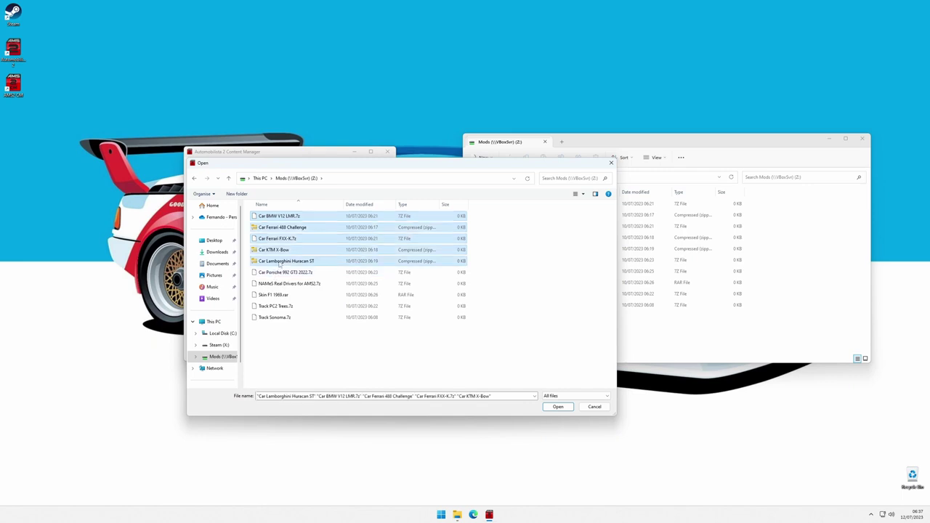
{"action": "left_click", "coordinate": [564, 407]}
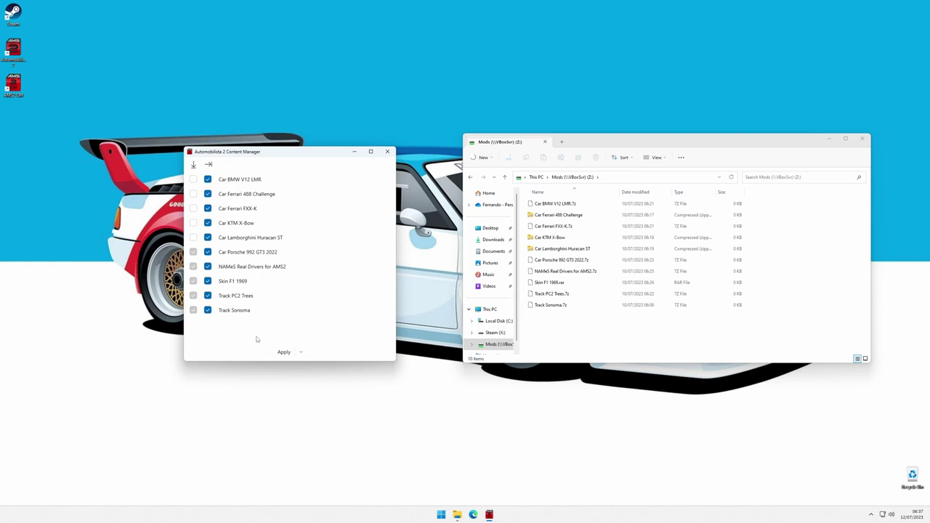
Disable every mod except Car Ferrari FXX-K, Car Lamborghini Huracan ST and NAMeS Real Drivers for AMS2, and apply the selection
{"action": "left_click", "coordinate": [208, 180]}
{"action": "left_click", "coordinate": [208, 194]}
{"action": "left_click", "coordinate": [238, 226]}
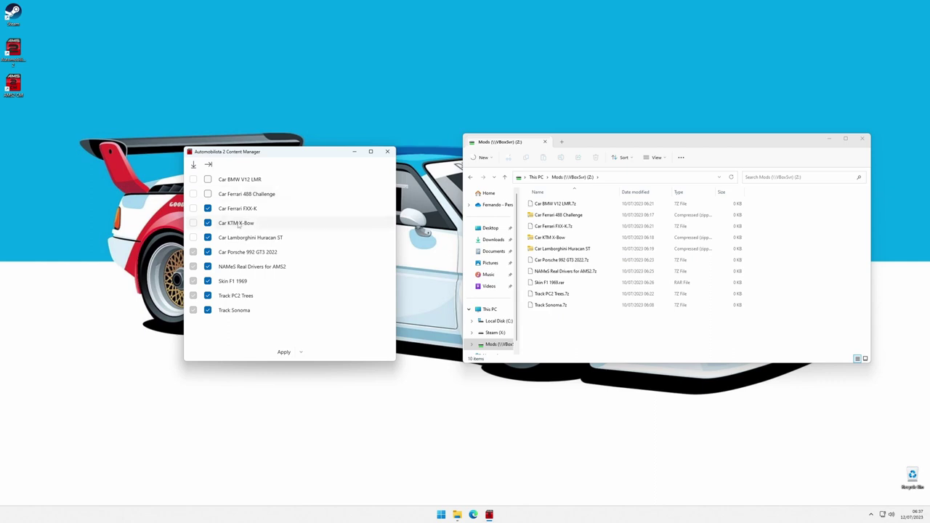
{"action": "left_click", "coordinate": [252, 312], "text": "shift"}
{"action": "right_click", "coordinate": [277, 314]}
{"action": "left_click", "coordinate": [287, 329]}
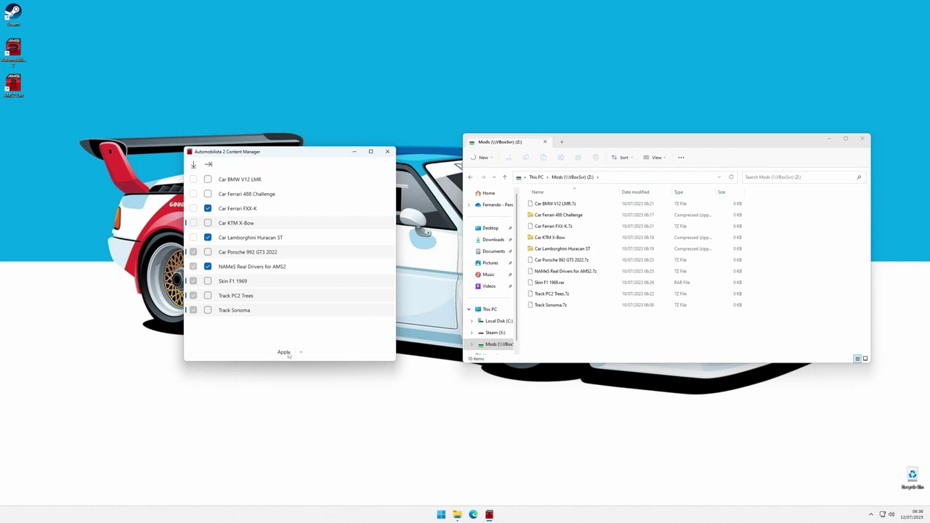
{"action": "left_click", "coordinate": [284, 352]}
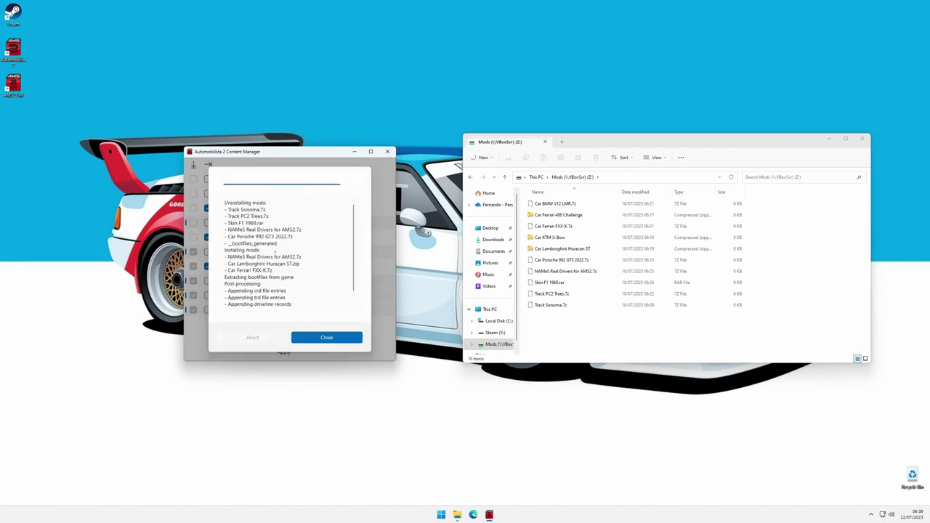
{"action": "left_click", "coordinate": [327, 337]}
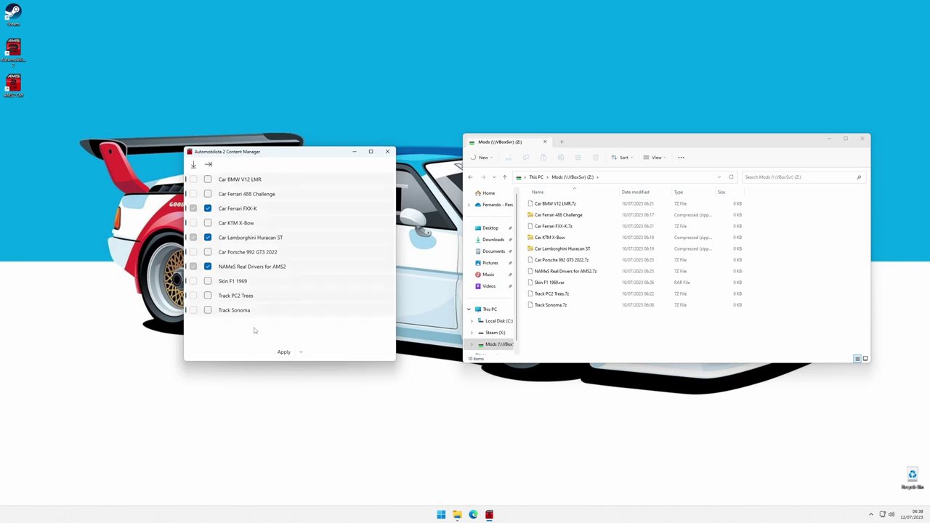
Enable all the mods in the list together and start applying them
{"action": "right_click", "coordinate": [251, 266]}
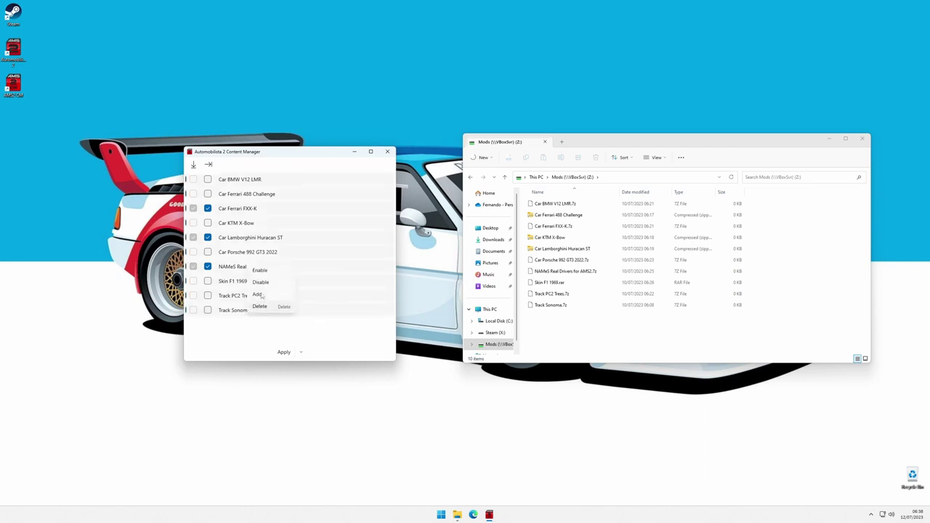
{"action": "left_click", "coordinate": [262, 272]}
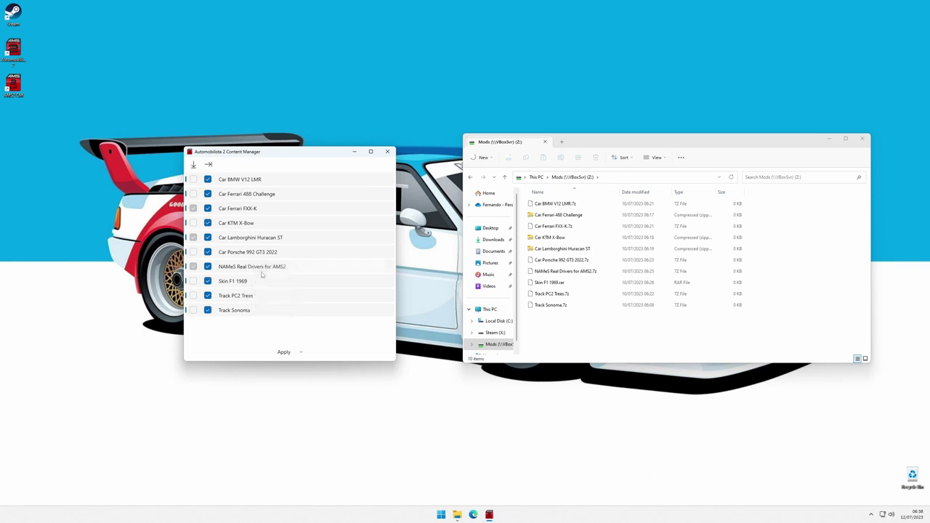
{"action": "left_click", "coordinate": [283, 353]}
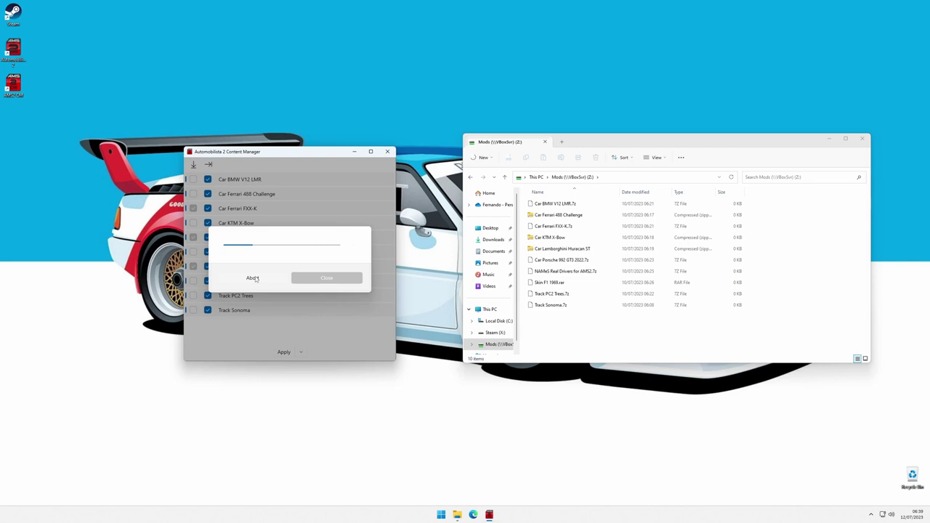
Abort the running mod installation, show its detailed log, and dismiss the progress dialog
{"action": "left_click", "coordinate": [254, 279]}
{"action": "left_click", "coordinate": [351, 247]}
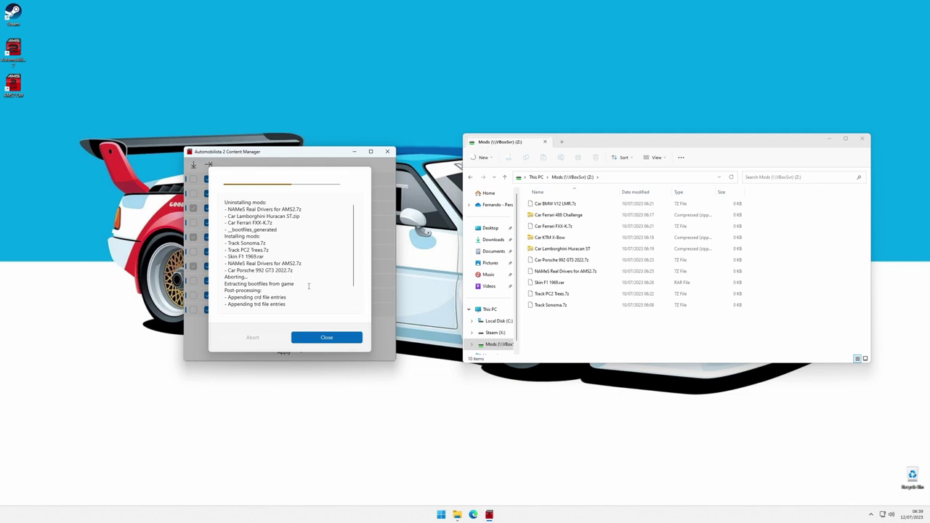
{"action": "left_click", "coordinate": [314, 339]}
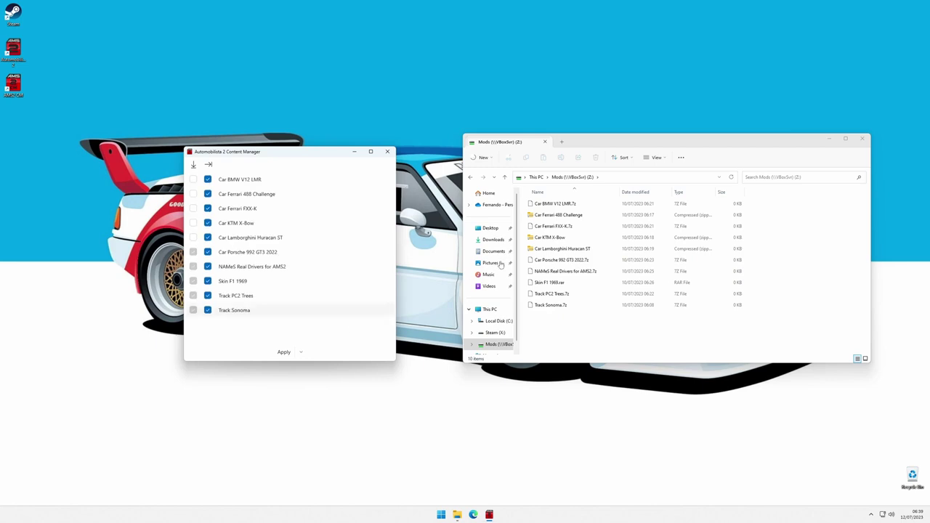
Move the Car BMW V12 LMR mod to the desktop, and the Ferrari 488 Challenge and Ferrari FXX-K mods to the Recycle Bin
{"action": "left_click", "coordinate": [862, 138]}
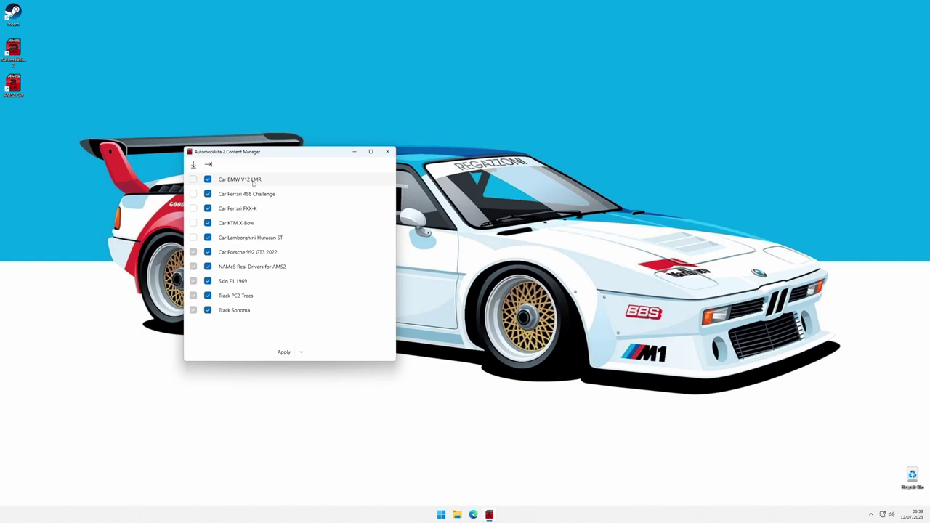
{"action": "left_click_drag", "start_coordinate": [253, 184], "coordinate": [646, 195]}
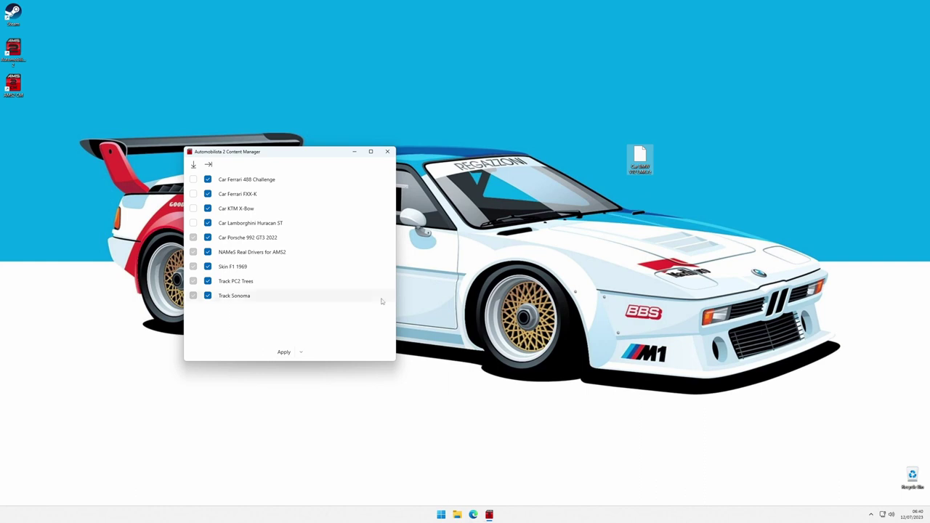
{"action": "left_click", "coordinate": [248, 181]}
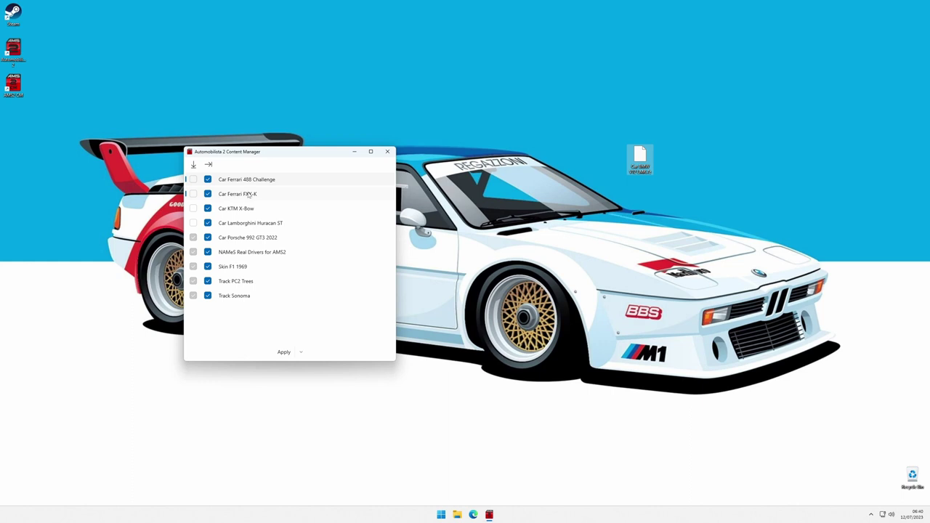
{"action": "left_click", "coordinate": [247, 194], "text": "ctrl"}
{"action": "left_click_drag", "start_coordinate": [248, 194], "coordinate": [912, 474]}
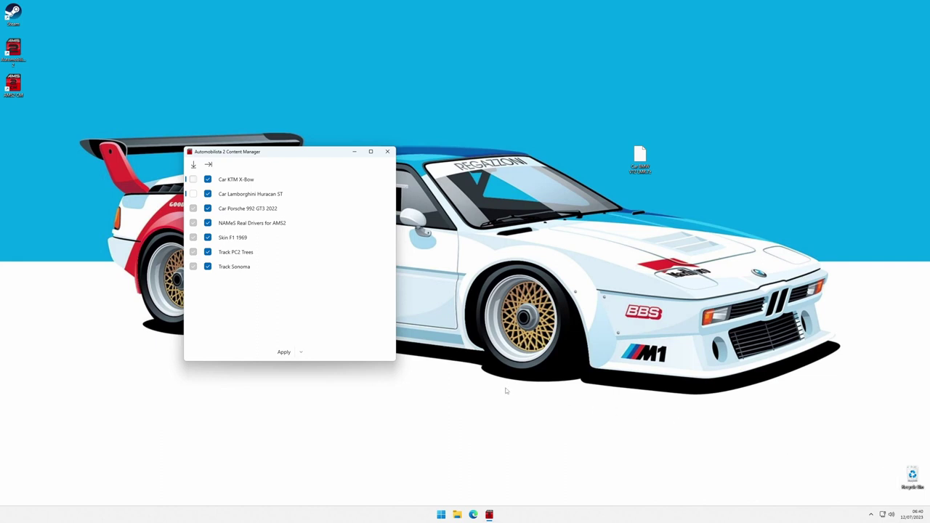
Delete the Car KTM X-Bow, Car Lamborghini Huracan ST and Car Porsche 992 GT3 2022 mods from the list
{"action": "left_click", "coordinate": [239, 185]}
{"action": "key", "text": "Delete"}
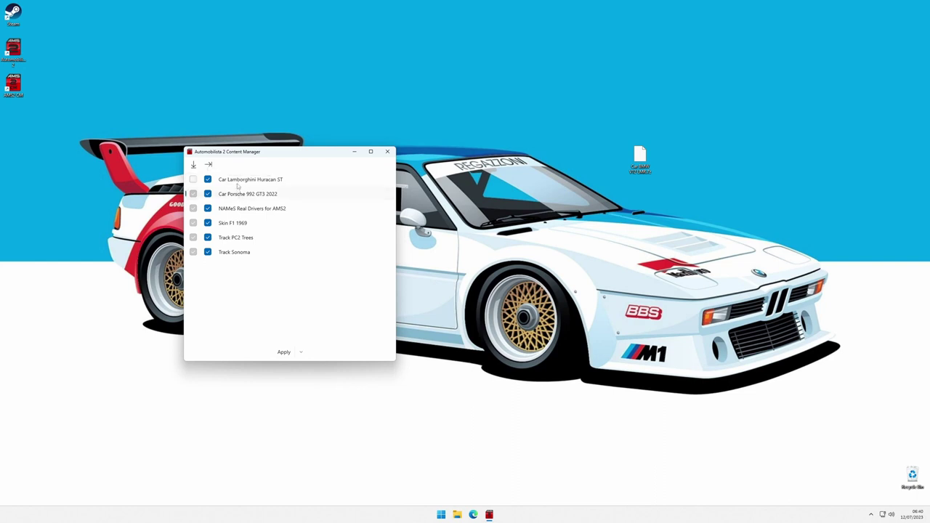
{"action": "left_click", "coordinate": [245, 183]}
{"action": "right_click", "coordinate": [251, 183]}
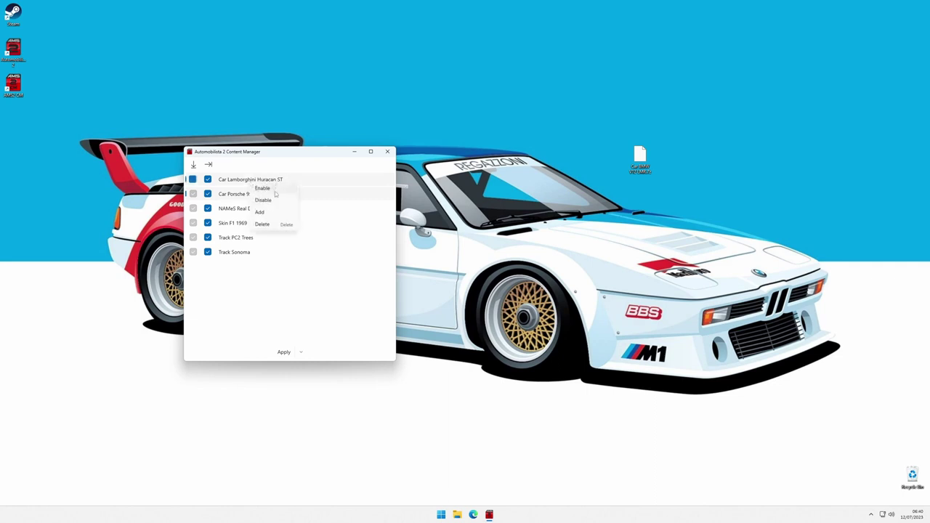
{"action": "left_click", "coordinate": [263, 225]}
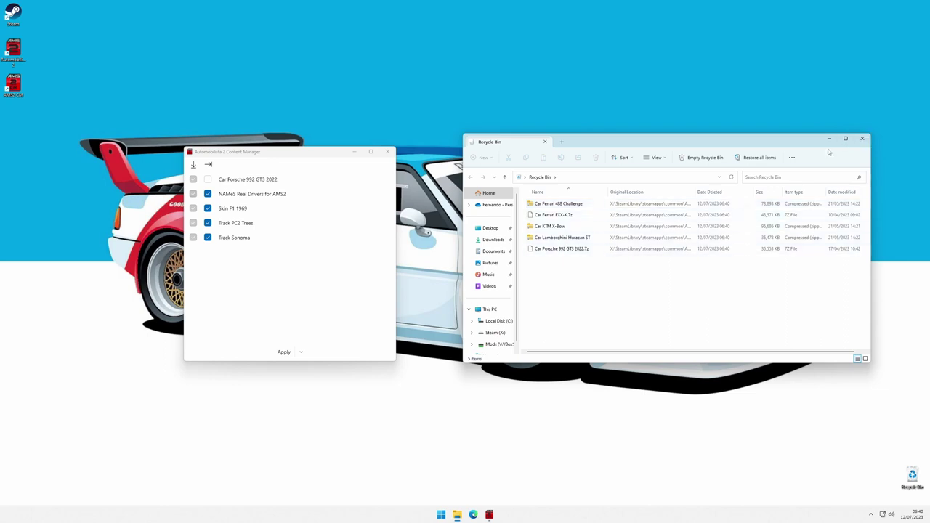
Close the Recycle Bin window and uninstall all mods from the game, dismissing the progress dialog
{"action": "left_click", "coordinate": [863, 138]}
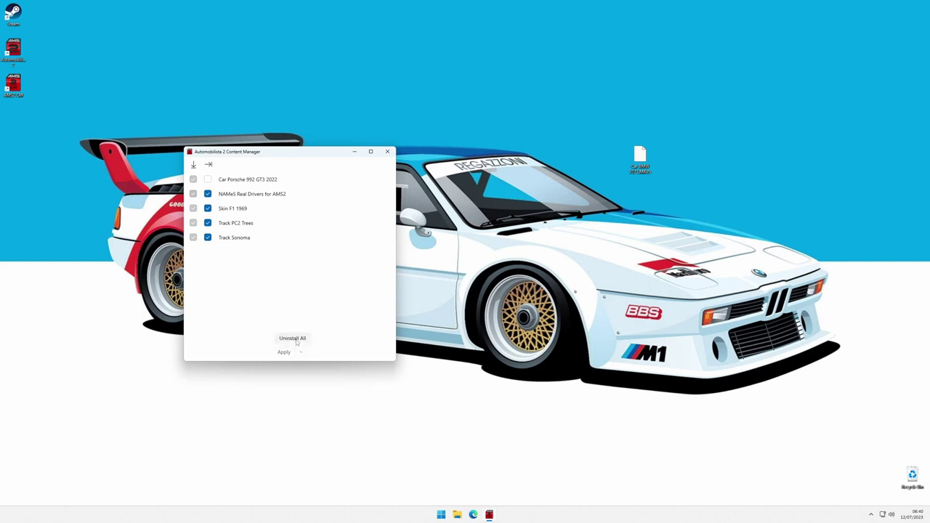
{"action": "left_click", "coordinate": [294, 340]}
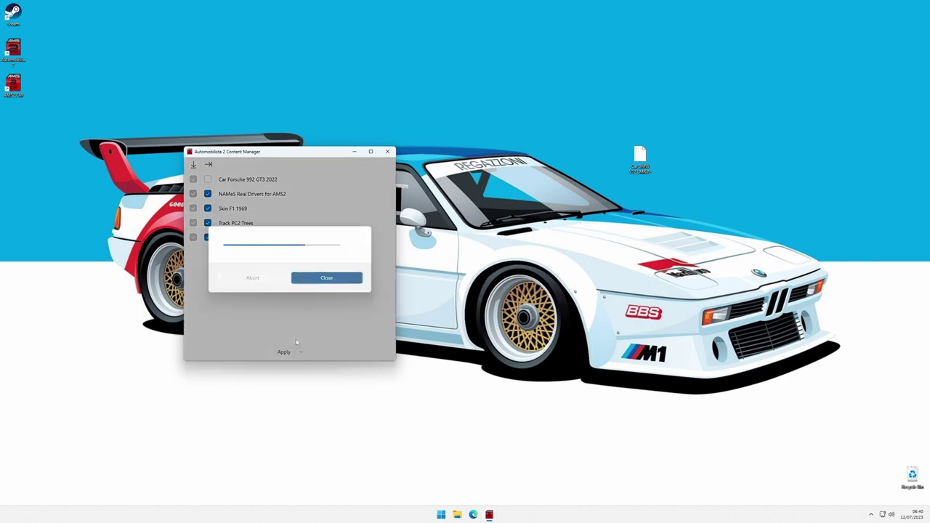
{"action": "left_click", "coordinate": [327, 279]}
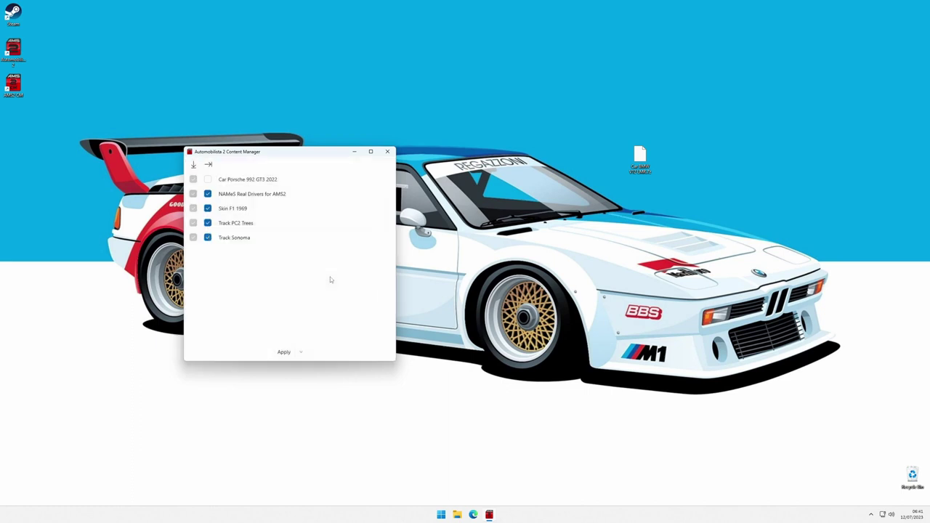